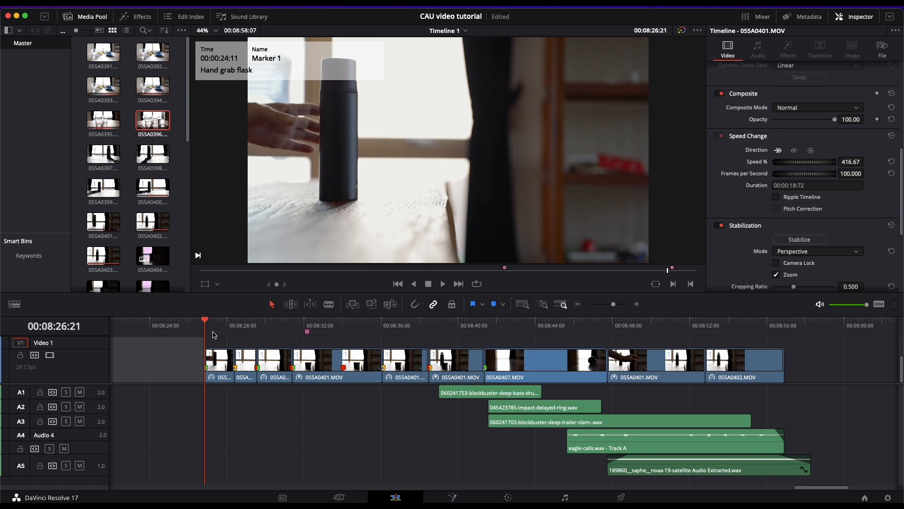
Step: Play the edited sequence from its first clip at 00:08:26:21 to review the picture and sound effects
{"action": "left_click", "coordinate": [220, 365]}
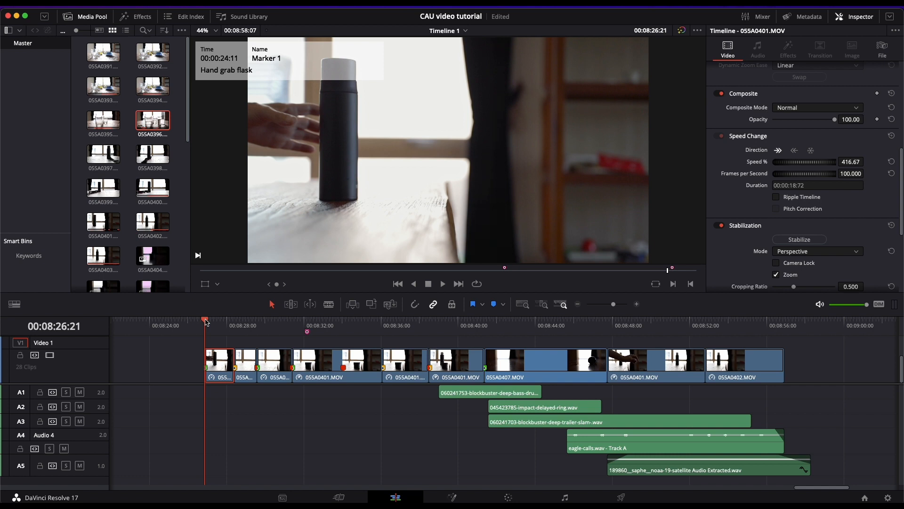
{"action": "key", "text": "space"}
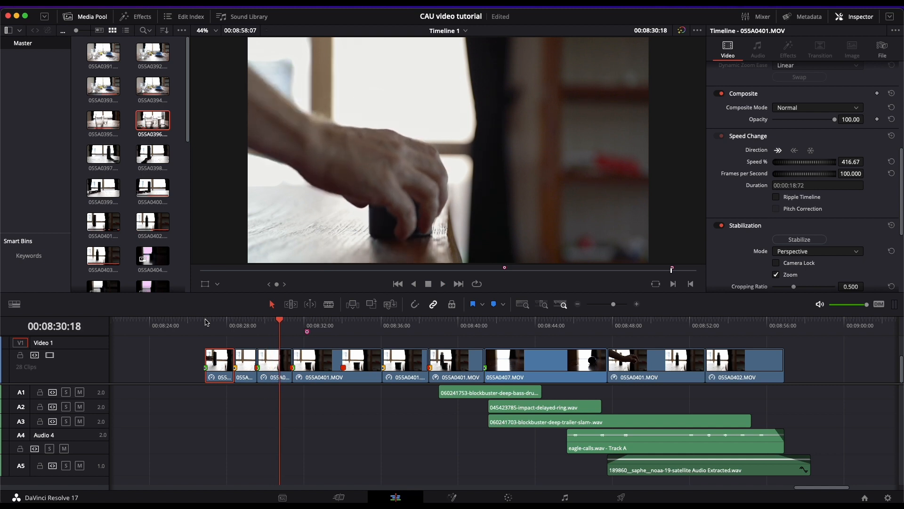
{"action": "key", "text": "space"}
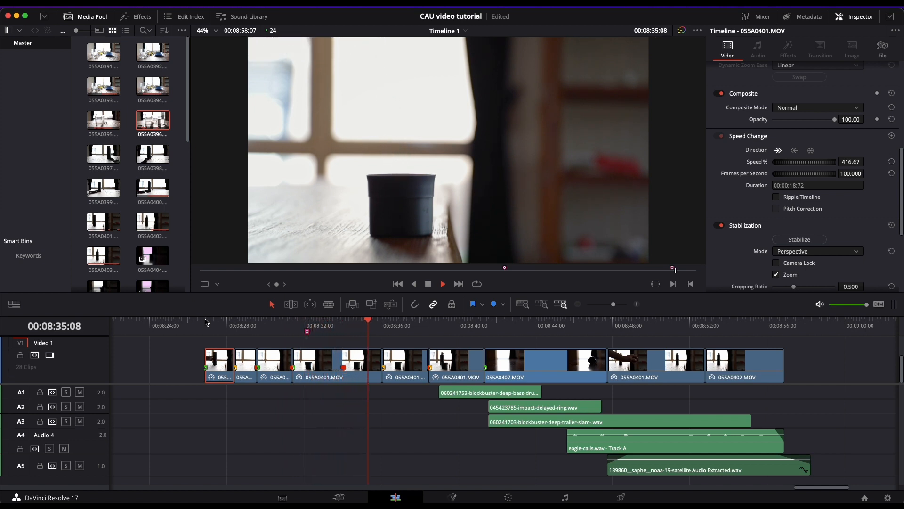
{"action": "key", "text": "space"}
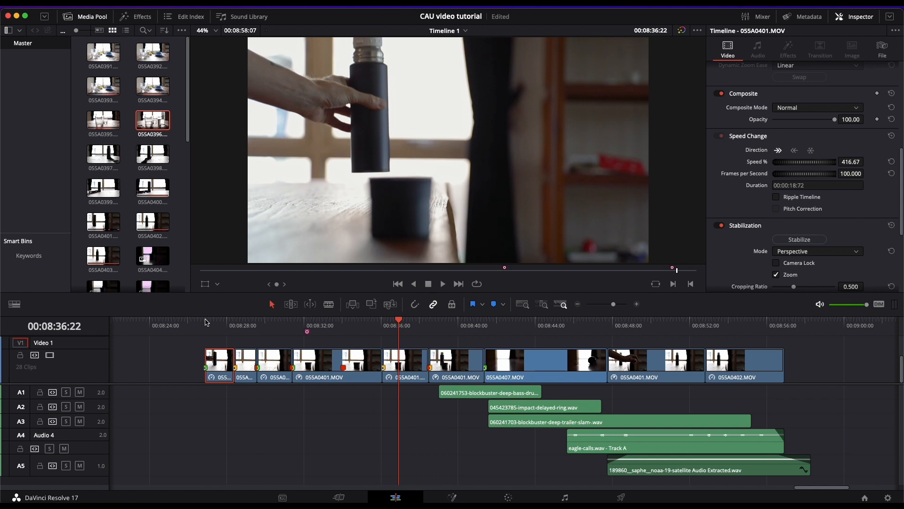
{"action": "key", "text": "space"}
{"action": "key", "text": "space"}
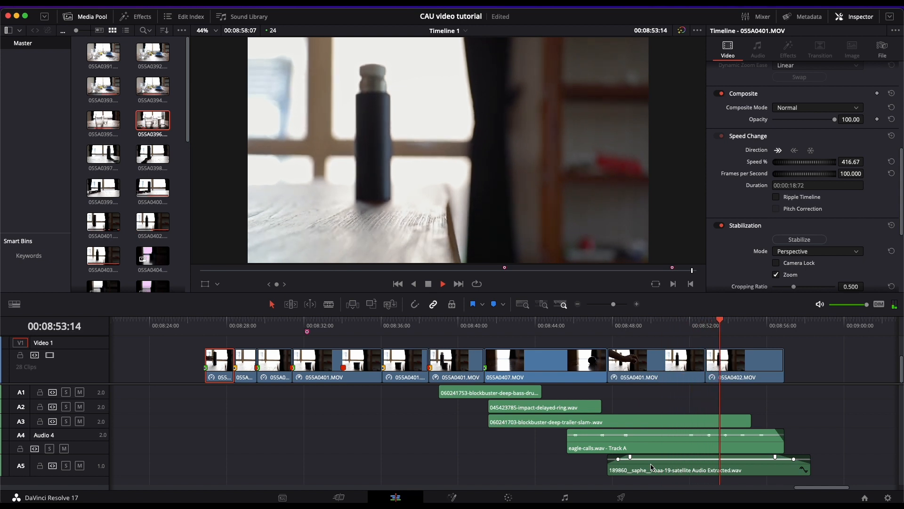
{"action": "key", "text": "space"}
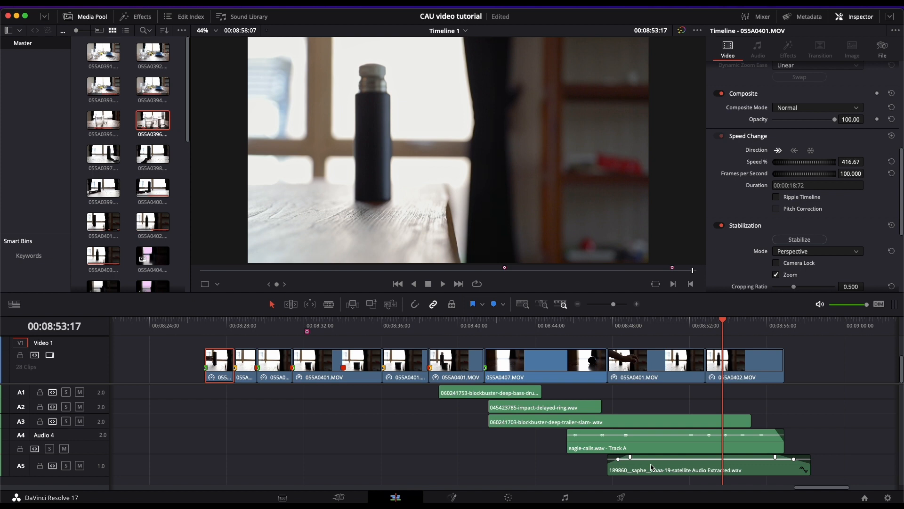
Step: View the timeline's audio tracks on the Fairlight page and return to the Edit page
{"action": "left_click", "coordinate": [567, 498]}
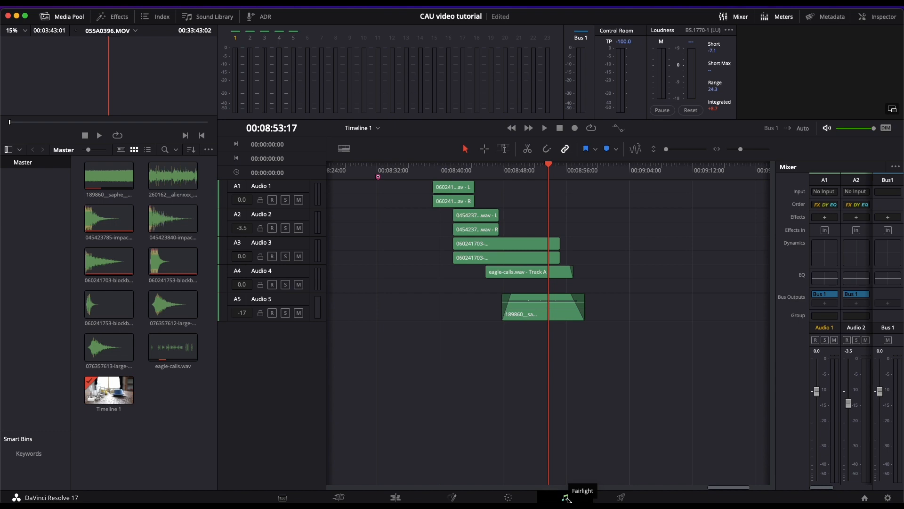
{"action": "left_click", "coordinate": [451, 497]}
{"action": "left_click", "coordinate": [395, 497]}
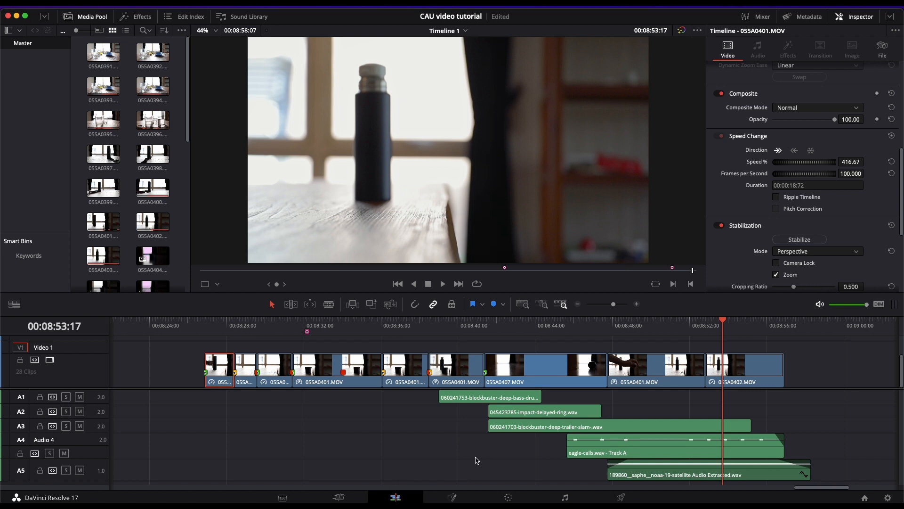
Step: Find 045423785-impact-delayed-ring.wav among the imported sounds and preview it in the source viewer
{"action": "scroll", "coordinate": [114, 111], "scroll_direction": "down", "scroll_amount": 8}
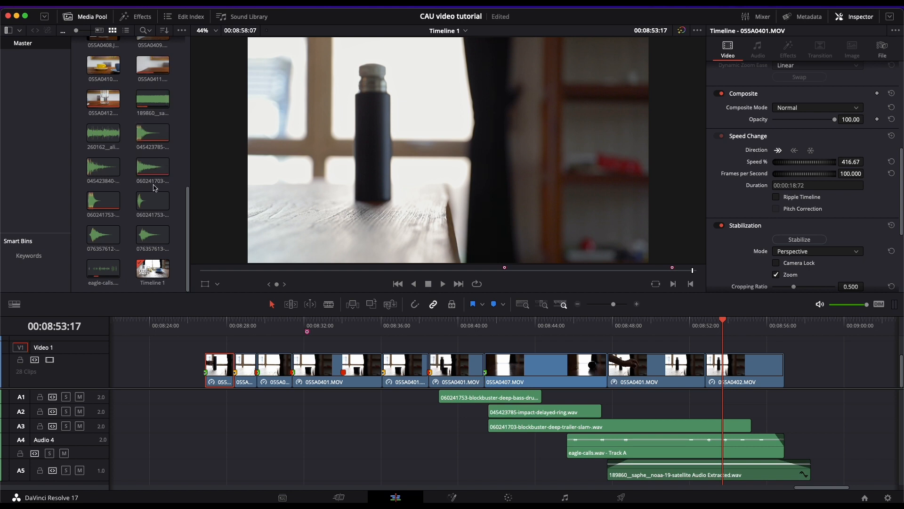
{"action": "left_click", "coordinate": [153, 130]}
{"action": "double_click", "coordinate": [153, 131]}
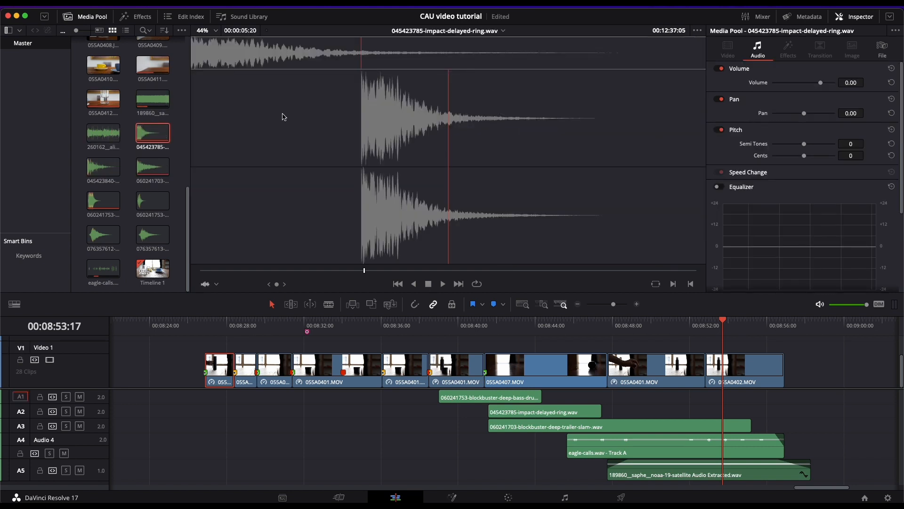
{"action": "key", "text": "space"}
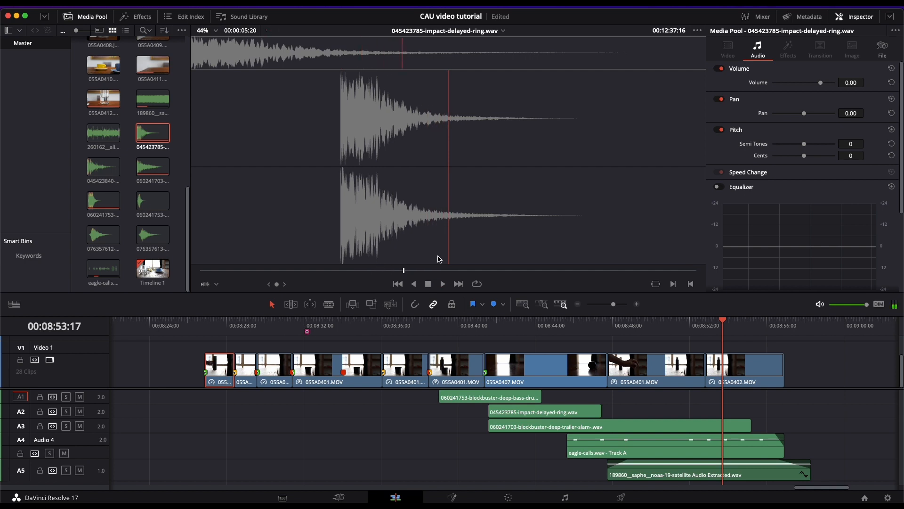
{"action": "left_click_drag", "start_coordinate": [405, 271], "coordinate": [148, 264]}
{"action": "key", "text": "space"}
{"action": "key", "text": "space"}
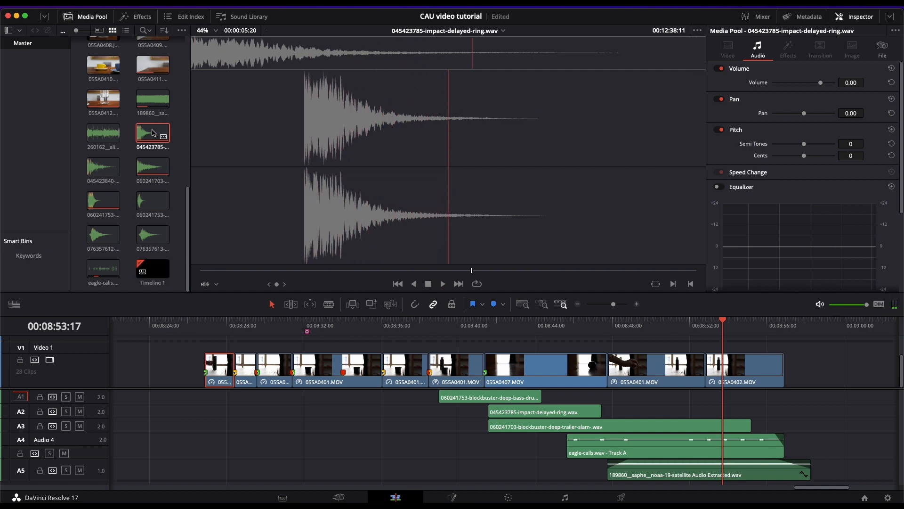
Step: Place 045423785-impact-delayed-ring.wav on Audio 1 at about 00:08:31 and delete that copy
{"action": "left_click_drag", "start_coordinate": [154, 132], "coordinate": [287, 397]}
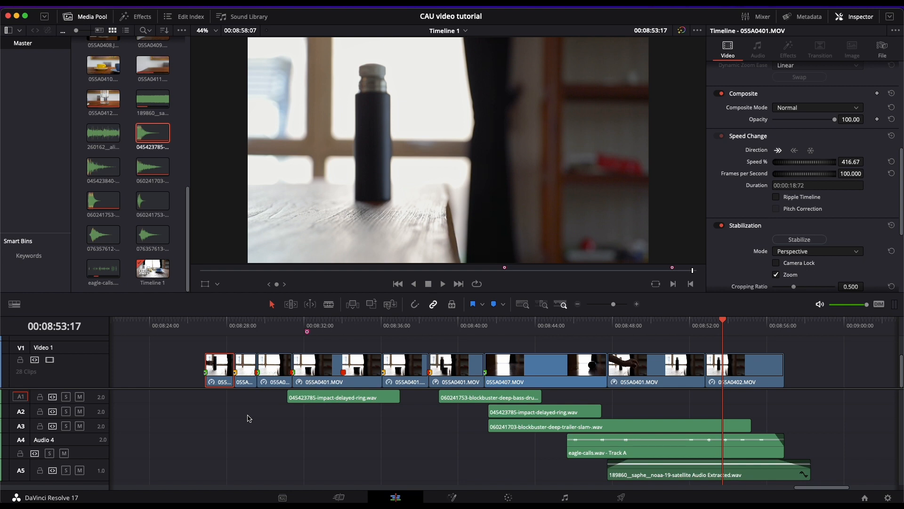
{"action": "left_click", "coordinate": [323, 397]}
{"action": "key", "text": "BackSpace"}
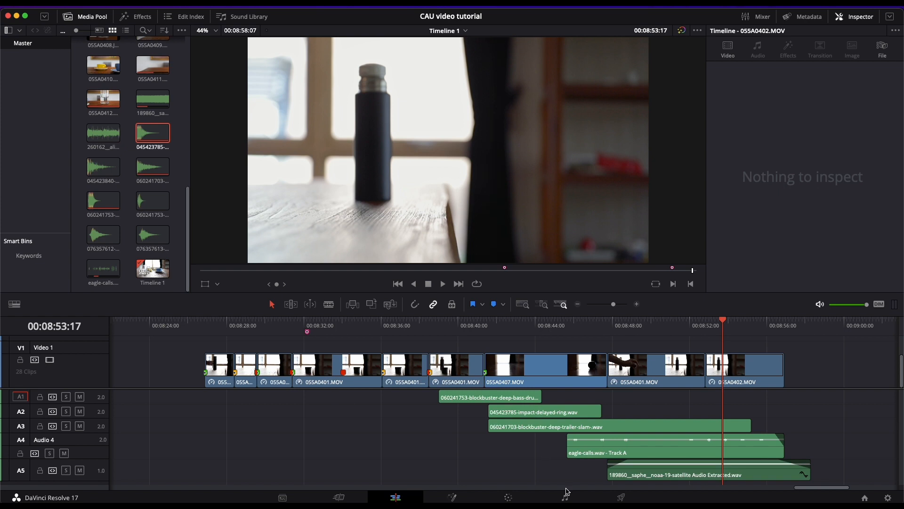
Step: Show the audio mixer beside the timeline and widen it to display all five audio tracks and the bus
{"action": "left_click", "coordinate": [754, 16]}
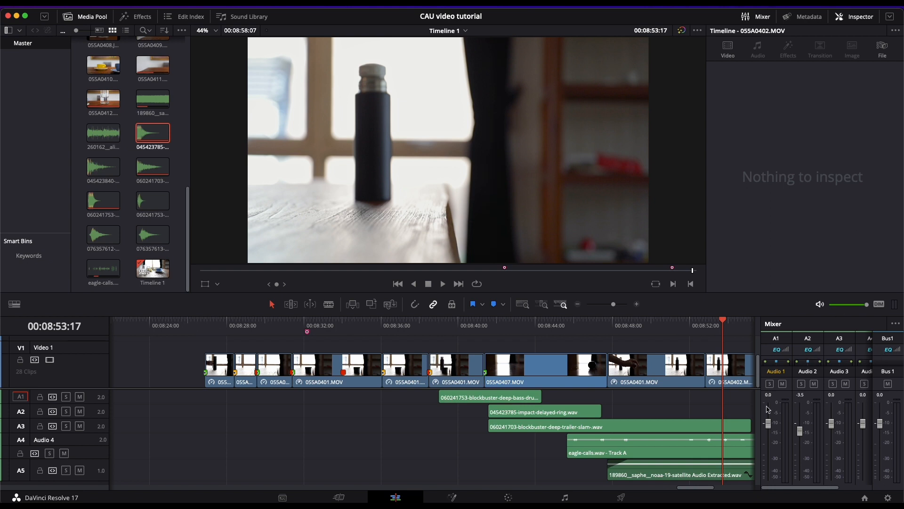
{"action": "left_click_drag", "start_coordinate": [761, 403], "coordinate": [706, 402]}
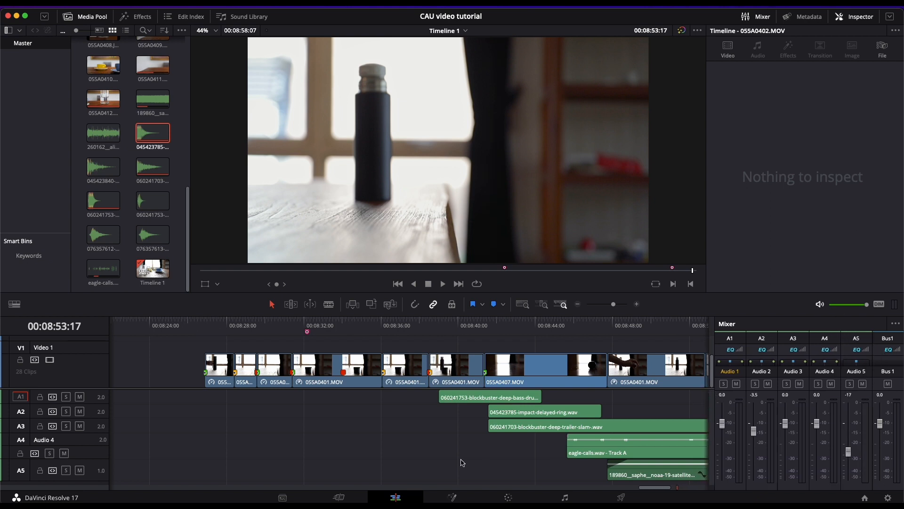
{"action": "scroll", "coordinate": [461, 461], "scroll_direction": "right", "scroll_amount": 5}
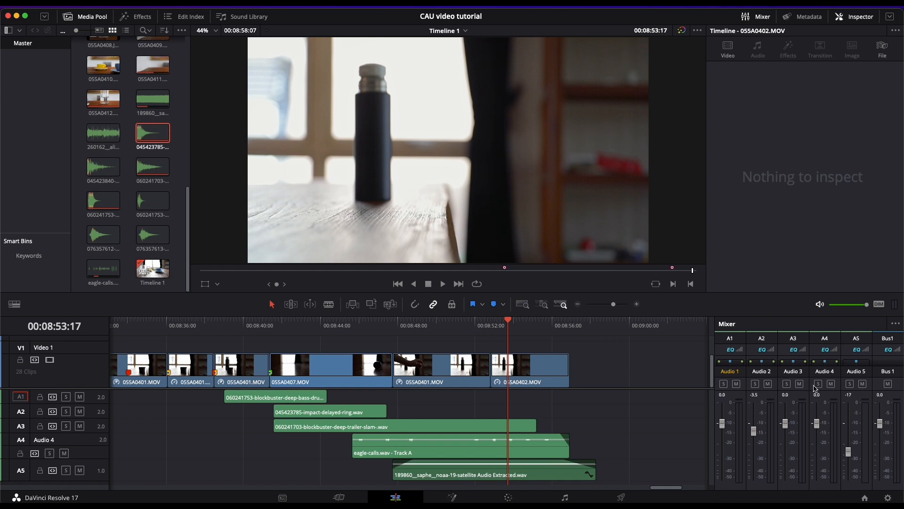
Step: Try naming the first two audio tracks Sound 1 and Sound 2, and the first track Voice
{"action": "double_click", "coordinate": [725, 373]}
{"action": "type", "text": "Sound 1"}
{"action": "double_click", "coordinate": [752, 371]}
{"action": "type", "text": "Sound 2"}
{"action": "double_click", "coordinate": [732, 371]}
{"action": "type", "text": "Voice"}
{"action": "left_click", "coordinate": [762, 373]}
Step: Rename audio tracks 1 to 4 in the mixer as Cam, Voice, FX and VO
{"action": "double_click", "coordinate": [733, 371]}
{"action": "type", "text": "Cam"}
{"action": "double_click", "coordinate": [761, 371]}
{"action": "type", "text": "Voic"}
{"action": "key", "text": "Return"}
{"action": "double_click", "coordinate": [792, 372]}
{"action": "type", "text": "FX"}
{"action": "double_click", "coordinate": [821, 371]}
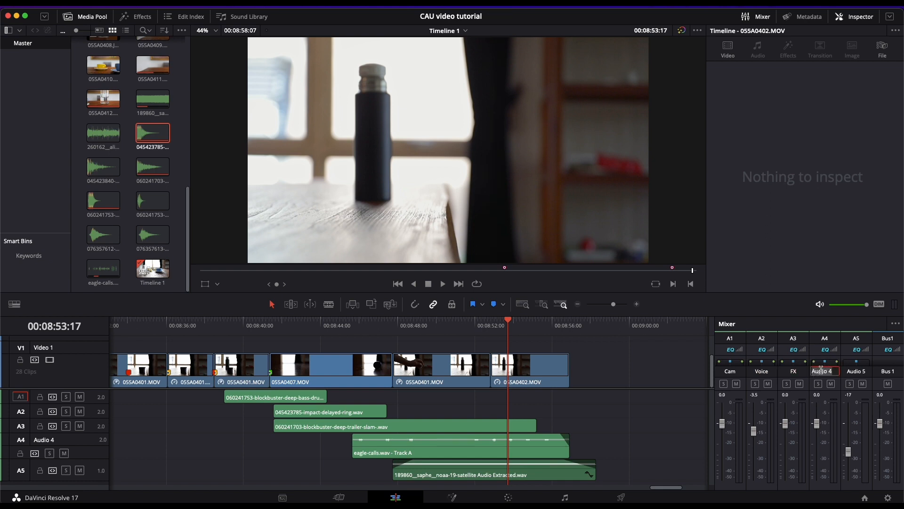
{"action": "type", "text": "VO"}
{"action": "key", "text": "Return"}
Step: Play the timeline from about 00:08:40 to watch each track's level meter in the mixer
{"action": "left_click", "coordinate": [239, 333]}
{"action": "key", "text": "space"}
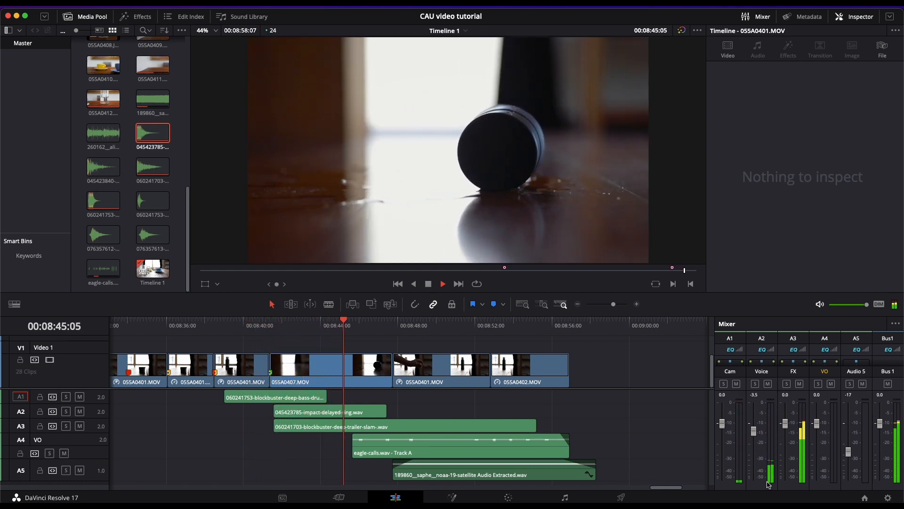
{"action": "key", "text": "space"}
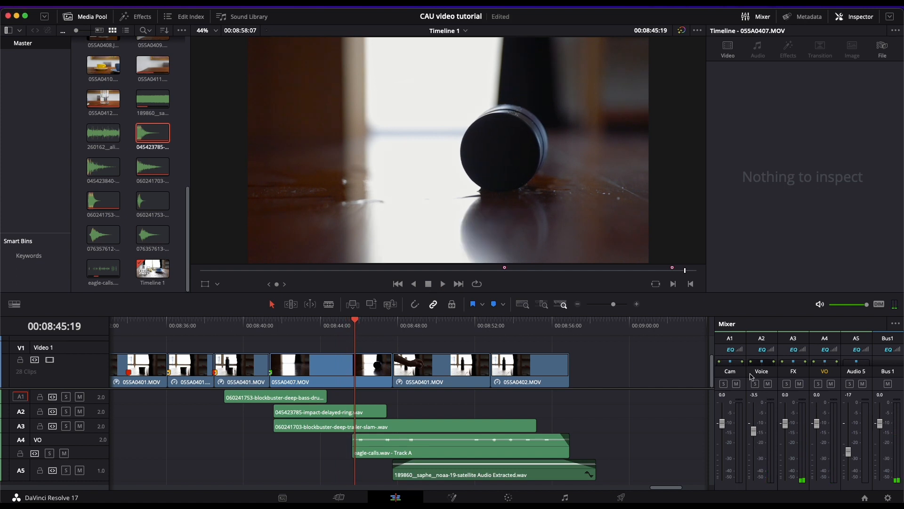
Step: Undo the audio track renames
{"action": "key", "text": "super+z"}
{"action": "key", "text": "super+z"}
{"action": "key", "text": "super+z"}
{"action": "key", "text": "super+z"}
{"action": "key", "text": "super+z"}
{"action": "key", "text": "super+z"}
Step: Lower the Audio 2 track, which holds the impact-delayed-ring clip, to -4.6 in the mixer
{"action": "left_click", "coordinate": [320, 413]}
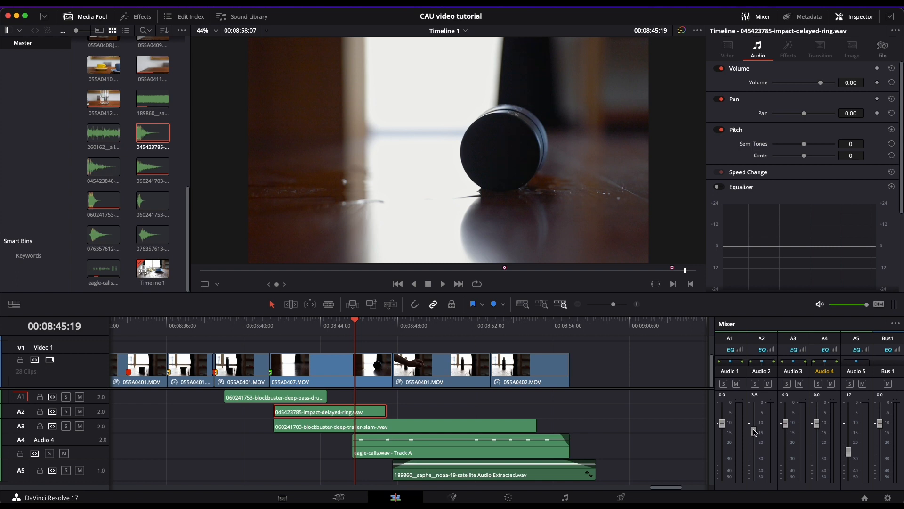
{"action": "left_click_drag", "start_coordinate": [754, 432], "coordinate": [754, 435]}
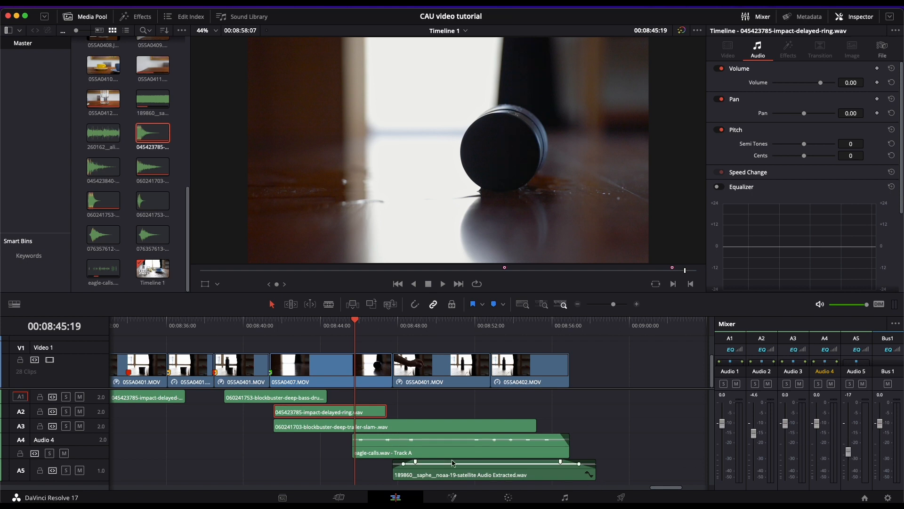
Step: Scrub from the satellite sound's start back to 00:08:45:13 and select the eagle-calls clip on Audio 4
{"action": "scroll", "coordinate": [454, 463], "scroll_direction": "up", "scroll_amount": 3}
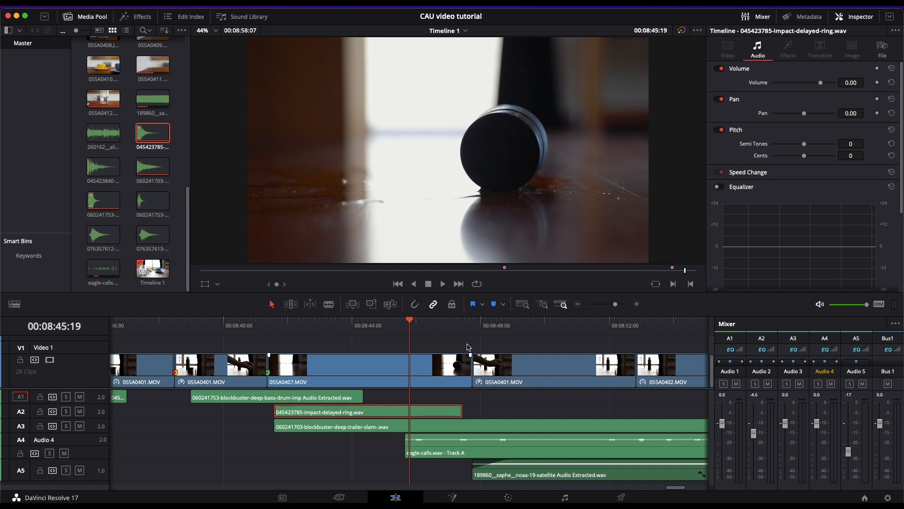
{"action": "left_click_drag", "start_coordinate": [468, 330], "coordinate": [474, 330]}
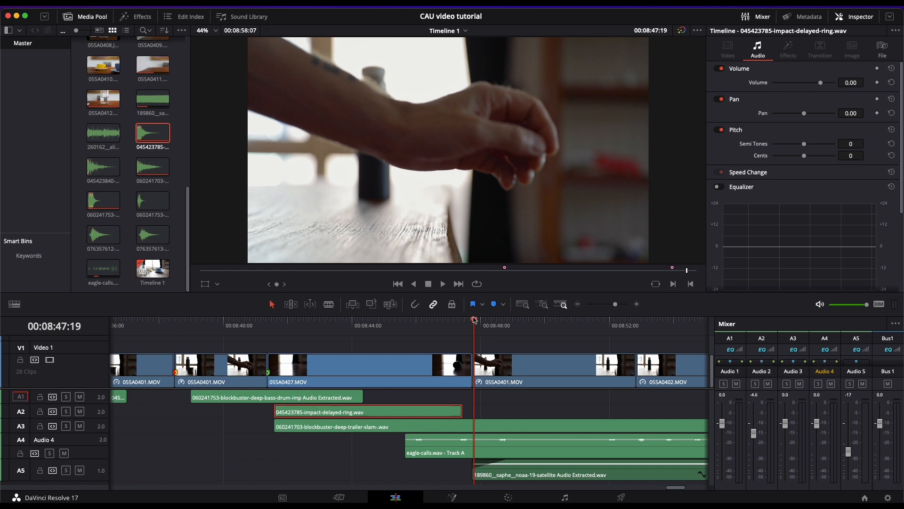
{"action": "left_click_drag", "start_coordinate": [474, 321], "coordinate": [402, 322]}
{"action": "left_click", "coordinate": [417, 453]}
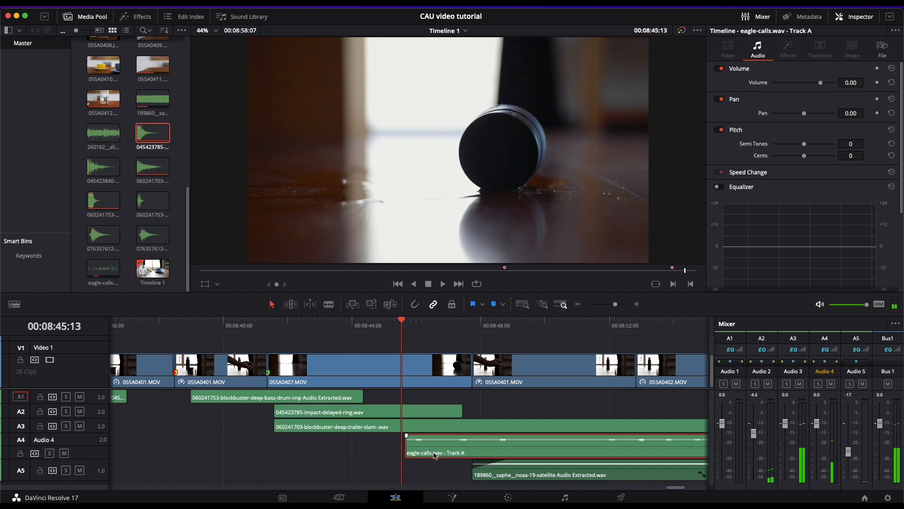
Step: Select the deep-trailer-slam clip and increase the Audio 3 track's height to show its waveform
{"action": "left_click", "coordinate": [279, 425]}
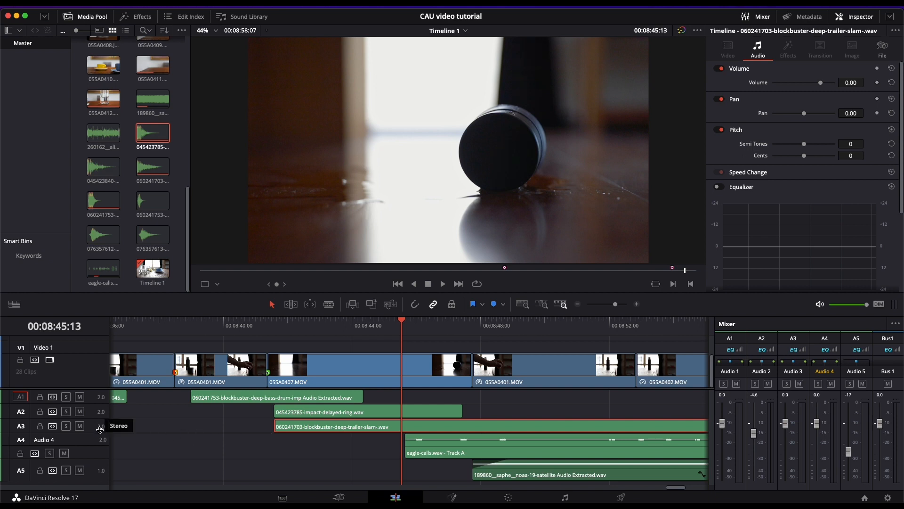
{"action": "left_click_drag", "start_coordinate": [100, 432], "coordinate": [100, 445]}
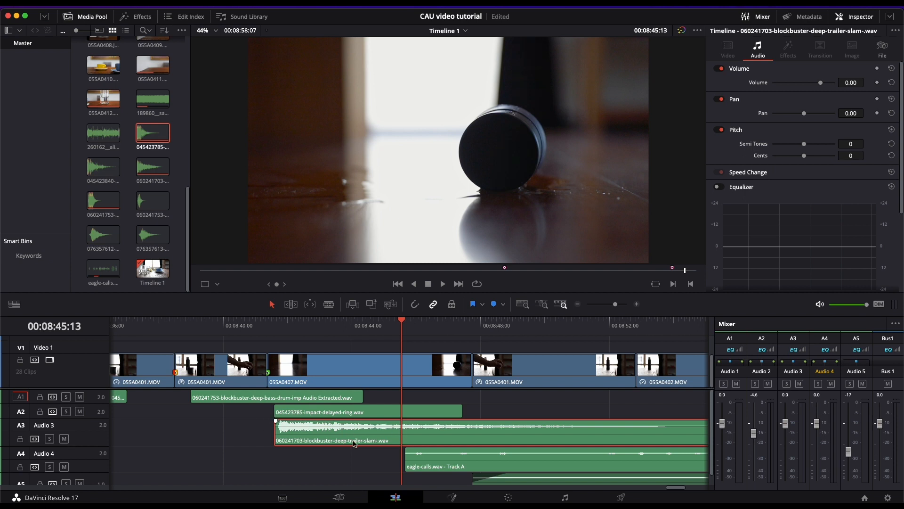
Step: Add a fade-in of about 1.5 seconds to the eagle-calls clip on Audio 4 and save the project
{"action": "scroll", "coordinate": [354, 445], "scroll_direction": "down", "scroll_amount": 1}
{"action": "scroll", "coordinate": [354, 445], "scroll_direction": "right", "scroll_amount": 1}
{"action": "left_click", "coordinate": [420, 449]}
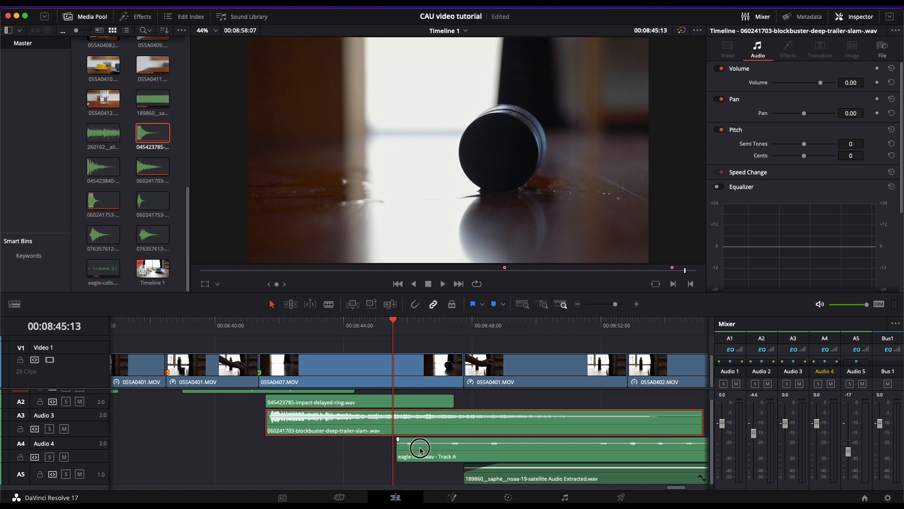
{"action": "left_click_drag", "start_coordinate": [398, 440], "coordinate": [447, 440]}
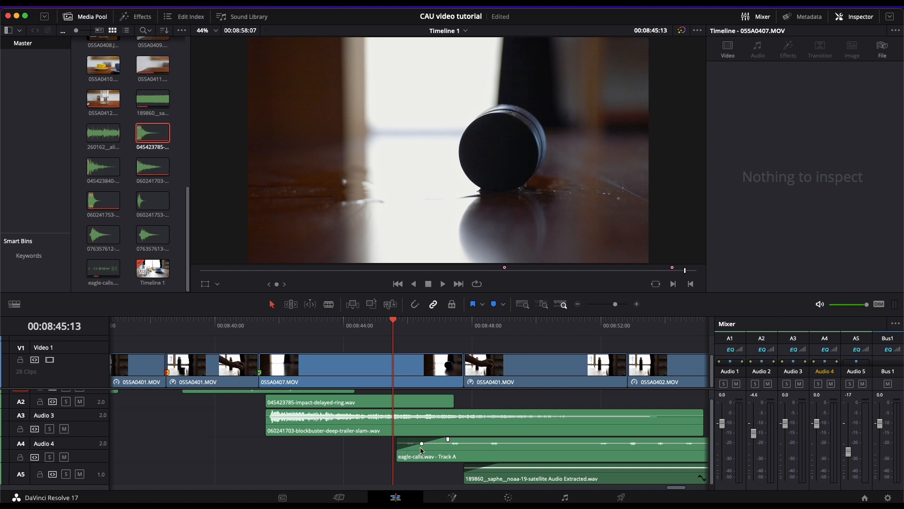
{"action": "key", "text": "super+s"}
Step: Move clip 055A0407.MOV up to a new Video 2 track, about one second earlier, and play the overlap
{"action": "left_click_drag", "start_coordinate": [288, 372], "coordinate": [253, 348]}
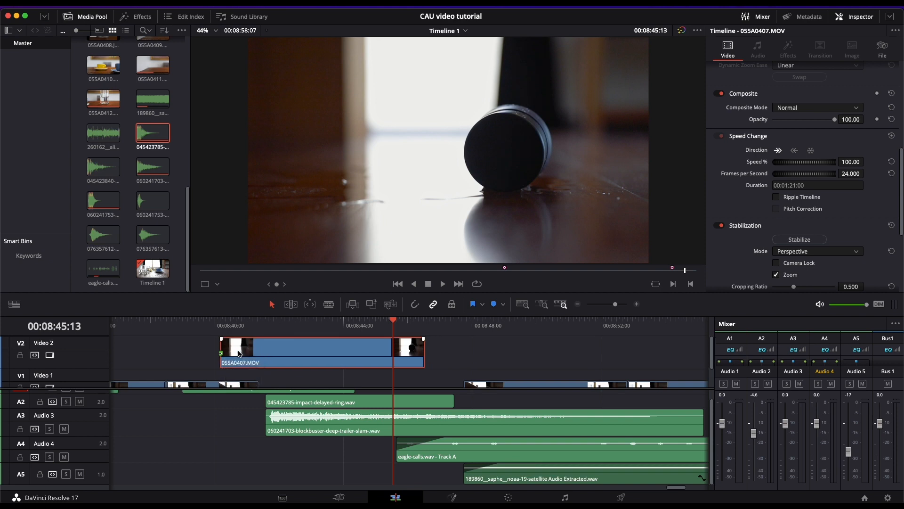
{"action": "left_click", "coordinate": [207, 326]}
{"action": "key", "text": "space"}
{"action": "key", "text": "space"}
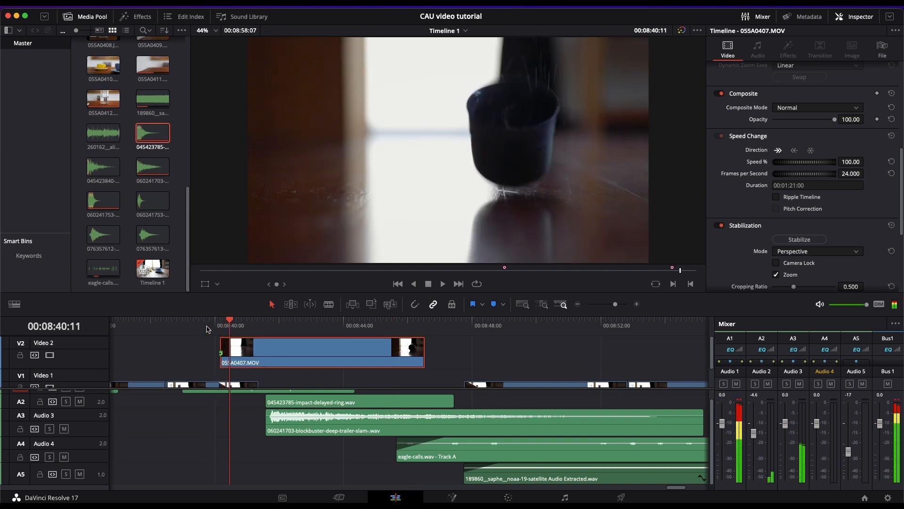
{"action": "left_click", "coordinate": [214, 326]}
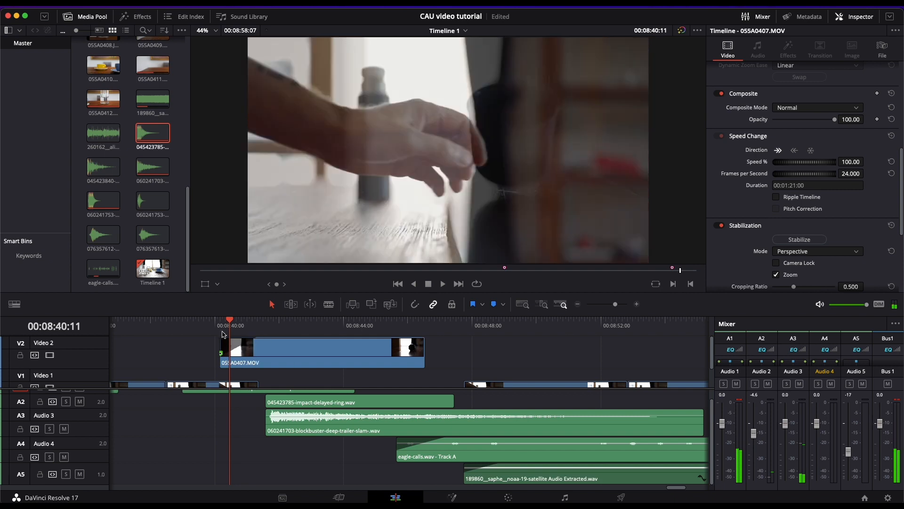
{"action": "key", "text": "space"}
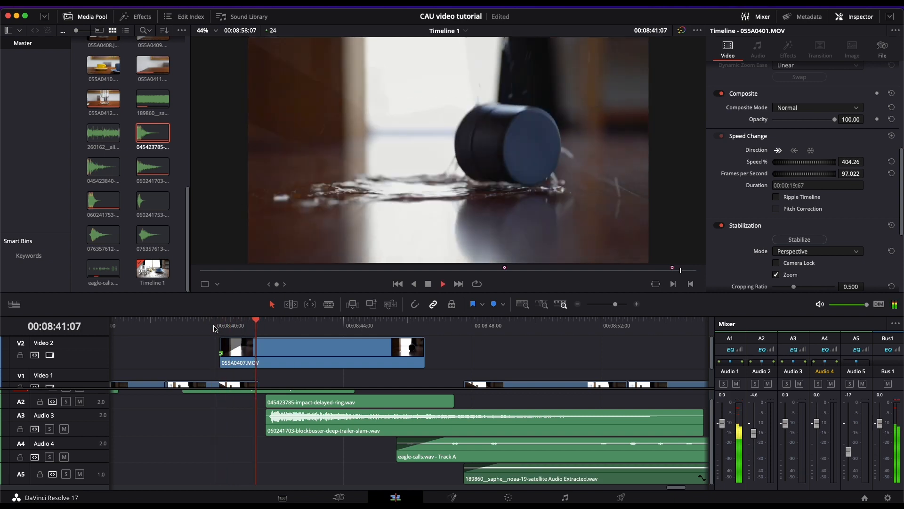
{"action": "key", "text": "space"}
Step: Undo moving clip 055A0407.MOV to Video 2
{"action": "left_click", "coordinate": [235, 346]}
{"action": "key", "text": "Delete"}
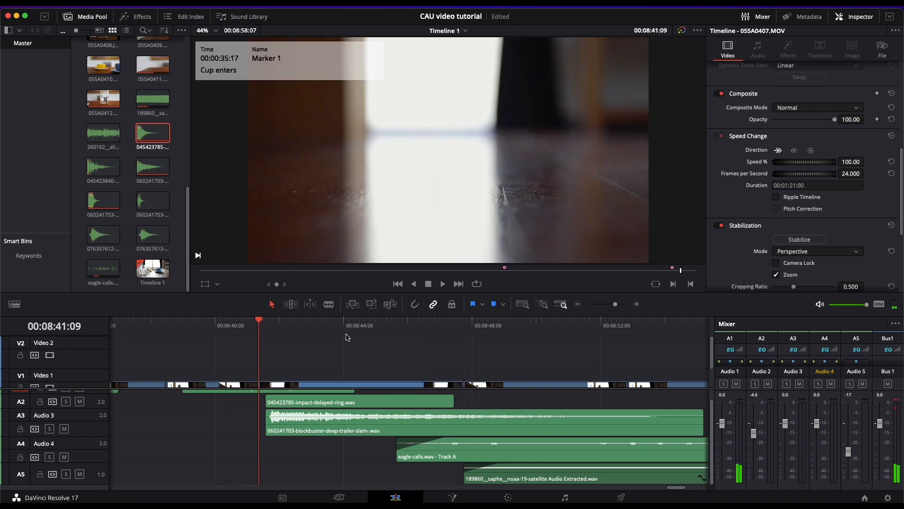
{"action": "scroll", "coordinate": [330, 373], "scroll_direction": "down", "scroll_amount": 2}
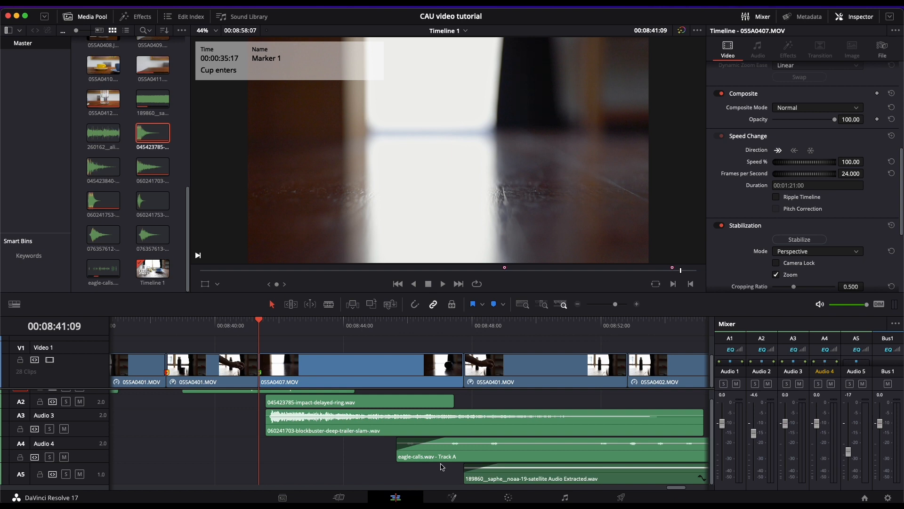
Step: Try raising the blockbuster-deep-trailer-slam clip's volume on Audio 3 to about 7.03 dB, and undo the change
{"action": "left_click", "coordinate": [311, 422]}
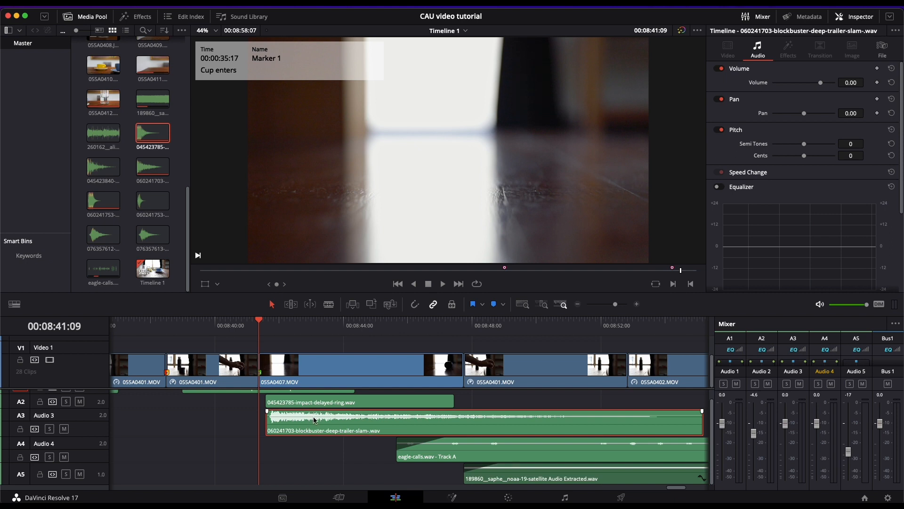
{"action": "left_click_drag", "start_coordinate": [315, 416], "coordinate": [315, 416]}
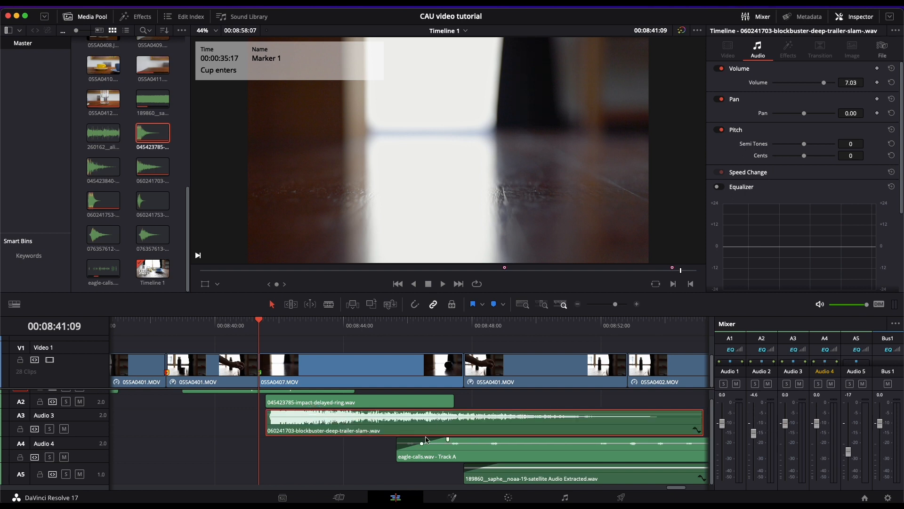
{"action": "key", "text": "super+z"}
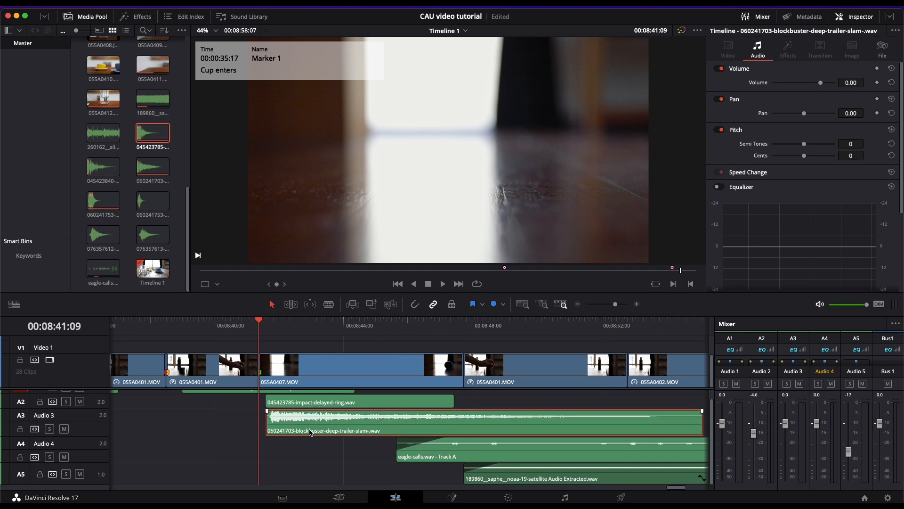
Step: Try moving the impact-delayed-ring clip from Audio 2 to Audio 3 at about 00:08:35:18 and lowering its volume, and undo these changes
{"action": "scroll", "coordinate": [312, 429], "scroll_direction": "down", "scroll_amount": 4}
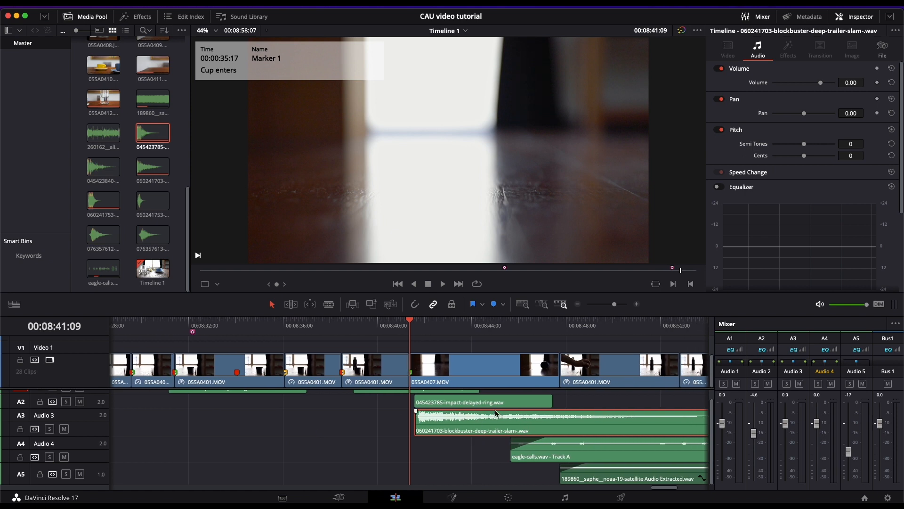
{"action": "left_click_drag", "start_coordinate": [496, 406], "coordinate": [358, 426]}
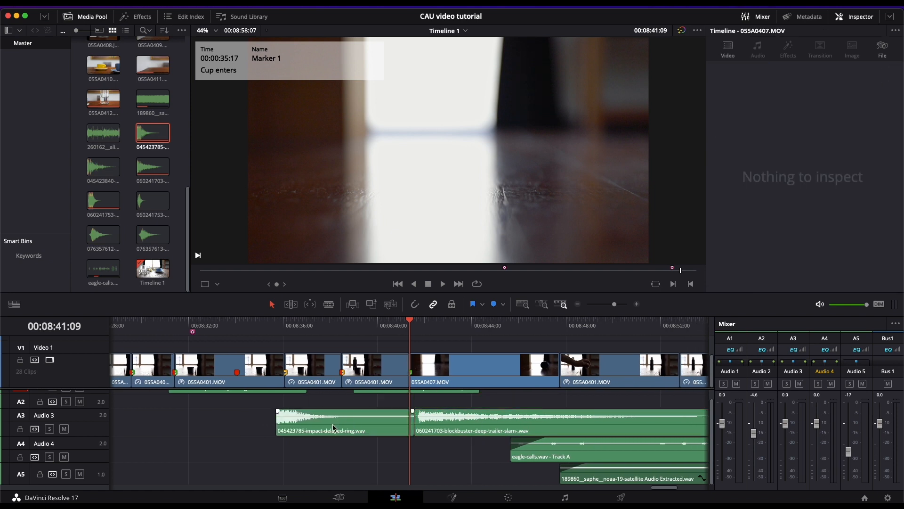
{"action": "left_click", "coordinate": [277, 331]}
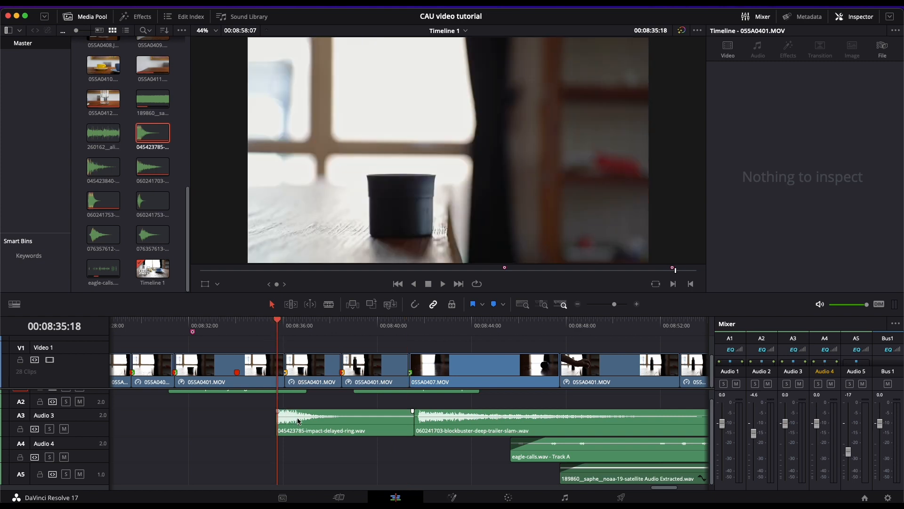
{"action": "left_click_drag", "start_coordinate": [295, 416], "coordinate": [295, 421]}
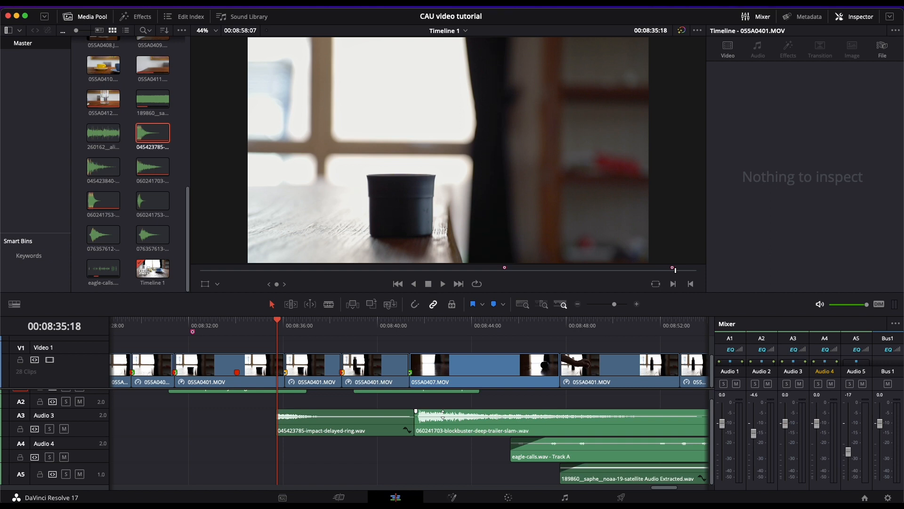
{"action": "key", "text": "super+z"}
{"action": "key", "text": "super+z"}
{"action": "key", "text": "super+z"}
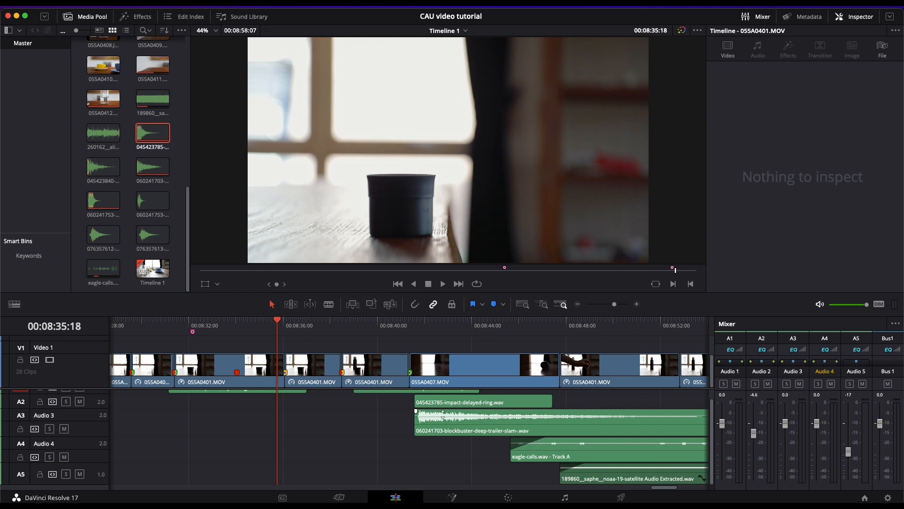
Step: Toggle the audio mixer's display and leave it hidden to widen the timeline
{"action": "scroll", "coordinate": [382, 459], "scroll_direction": "up", "scroll_amount": 2}
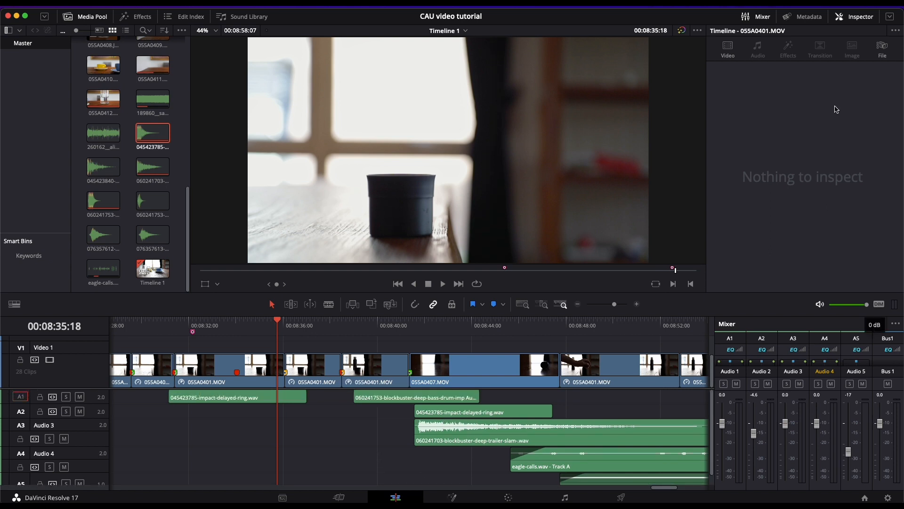
{"action": "left_click", "coordinate": [757, 18]}
{"action": "left_click", "coordinate": [758, 20]}
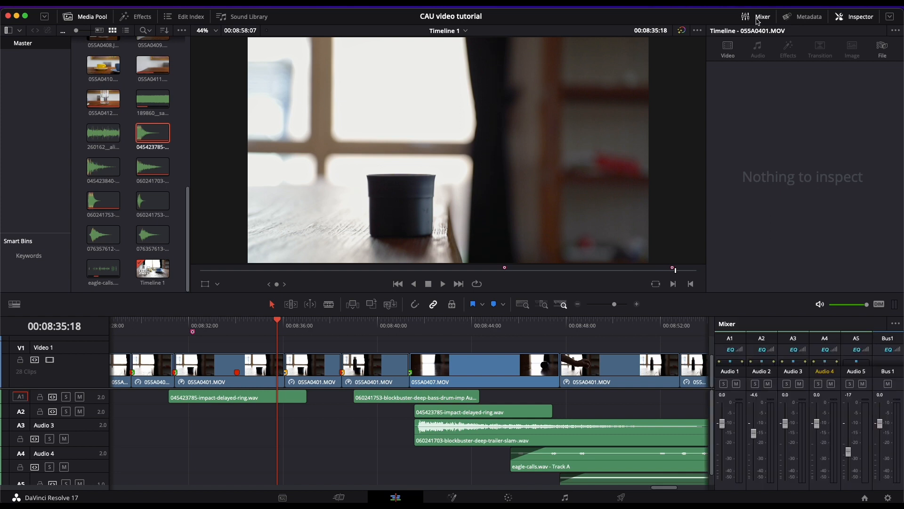
{"action": "left_click", "coordinate": [756, 20]}
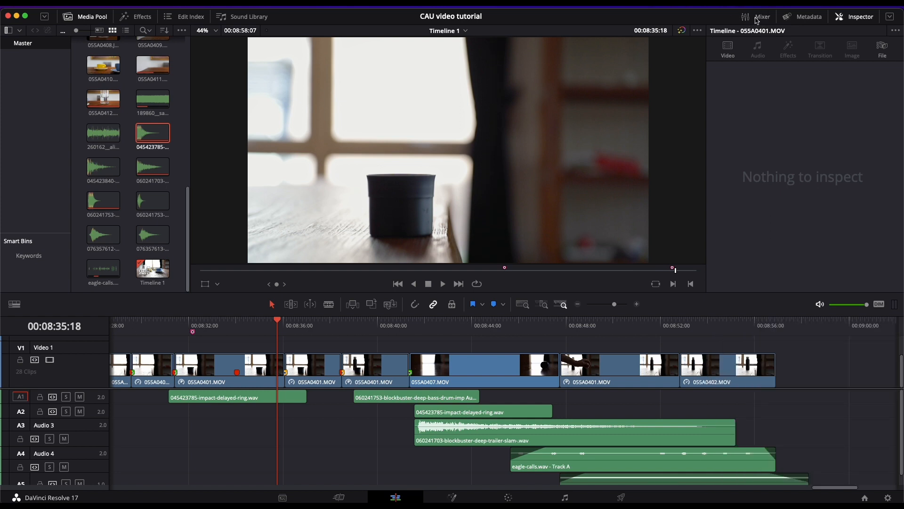
{"action": "left_click", "coordinate": [756, 20]}
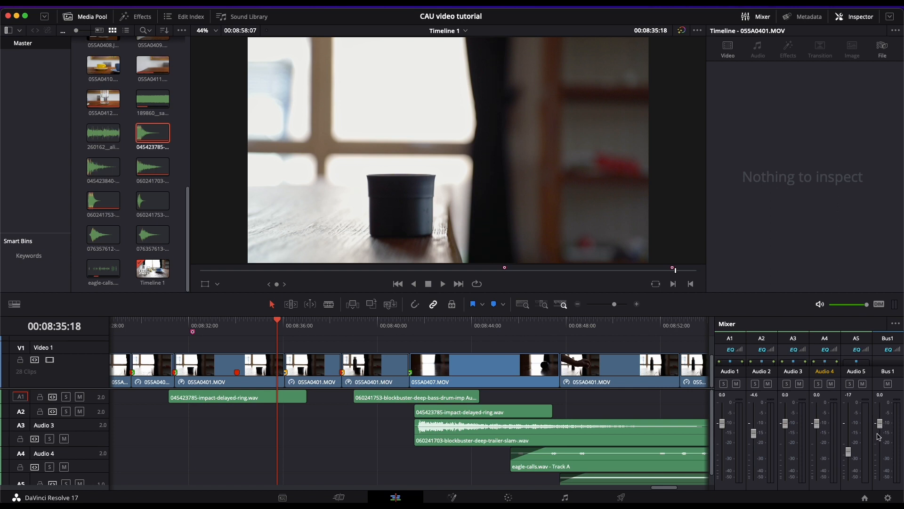
{"action": "left_click", "coordinate": [763, 16]}
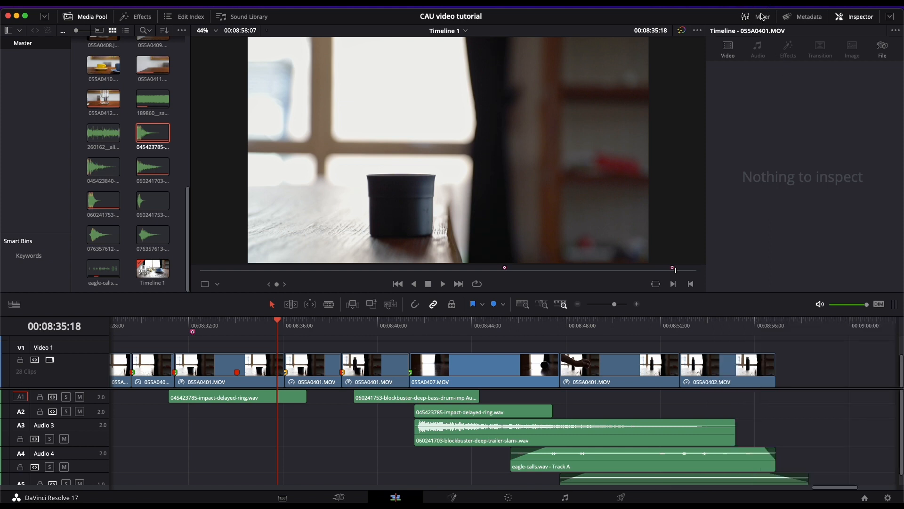
Step: Delete the 045423785-impact-delayed-ring.wav clip from the Audio 1 track
{"action": "scroll", "coordinate": [419, 375], "scroll_direction": "down", "scroll_amount": 1}
{"action": "left_click_drag", "start_coordinate": [512, 381], "coordinate": [488, 383]}
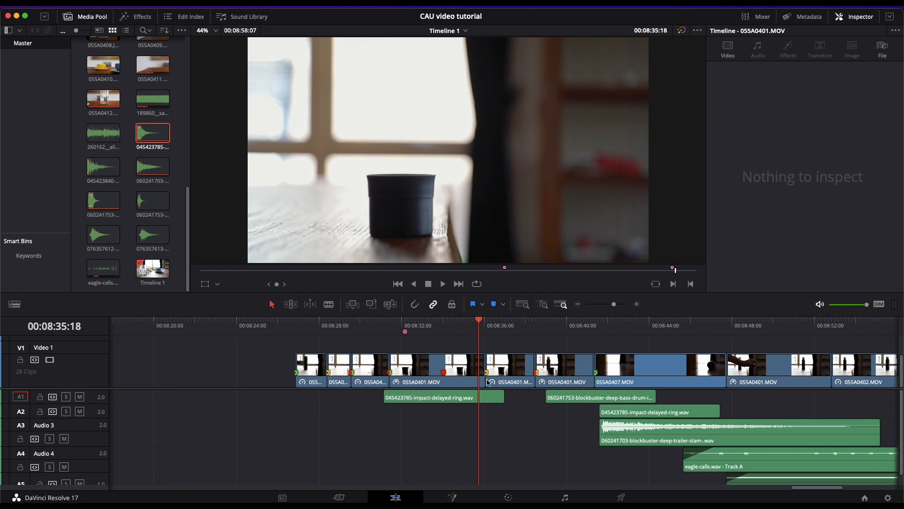
{"action": "scroll", "coordinate": [488, 382], "scroll_direction": "right", "scroll_amount": 5}
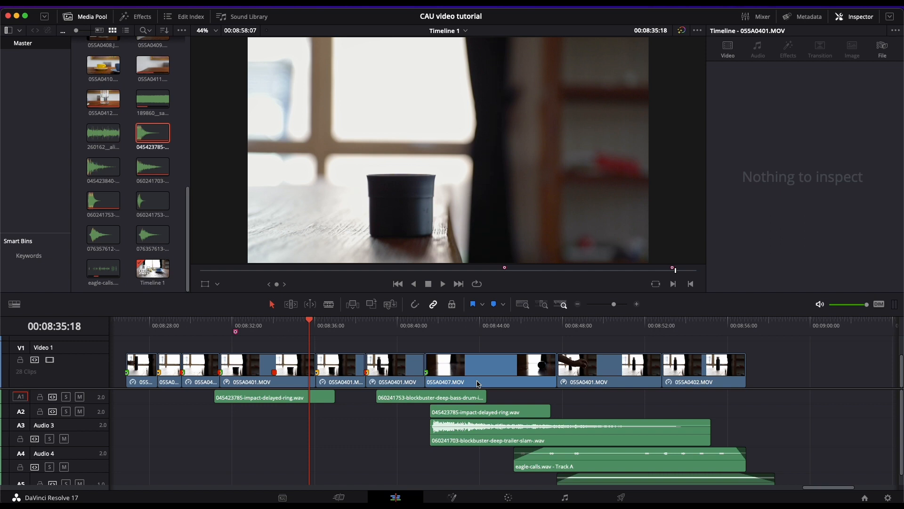
{"action": "left_click", "coordinate": [250, 398]}
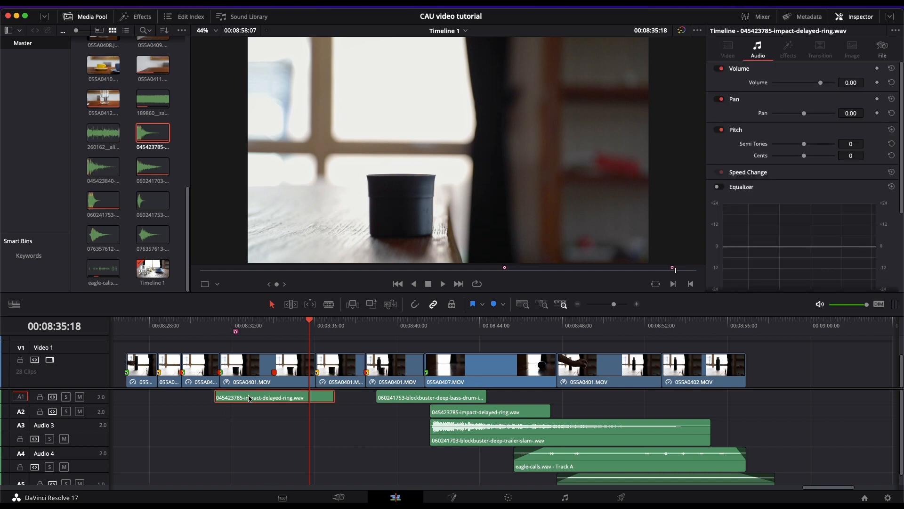
{"action": "key", "text": "Delete"}
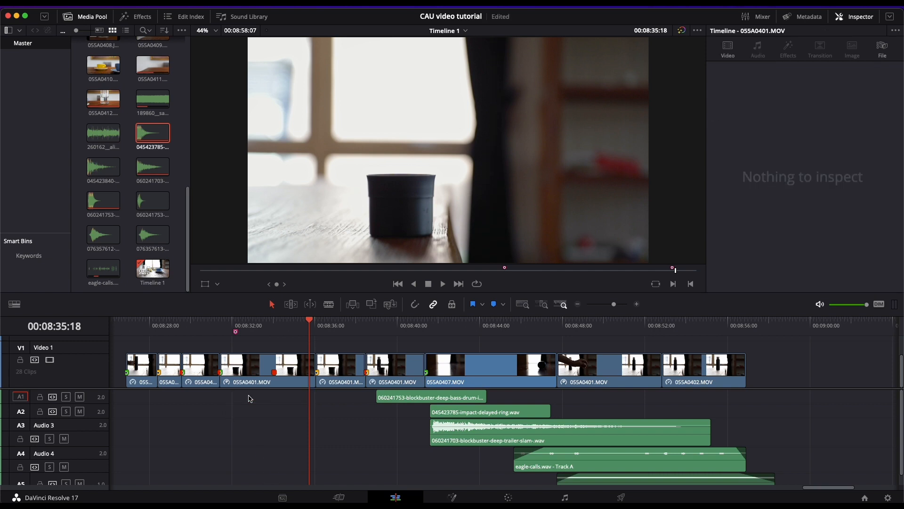